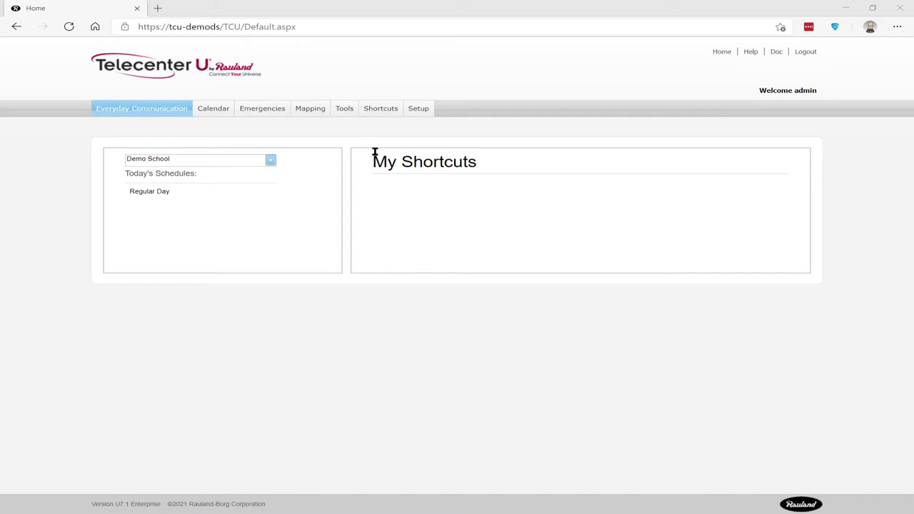
# - Open Audio Controls for Demo School and expand its list of rooms
pyautogui.moveTo(349, 115)
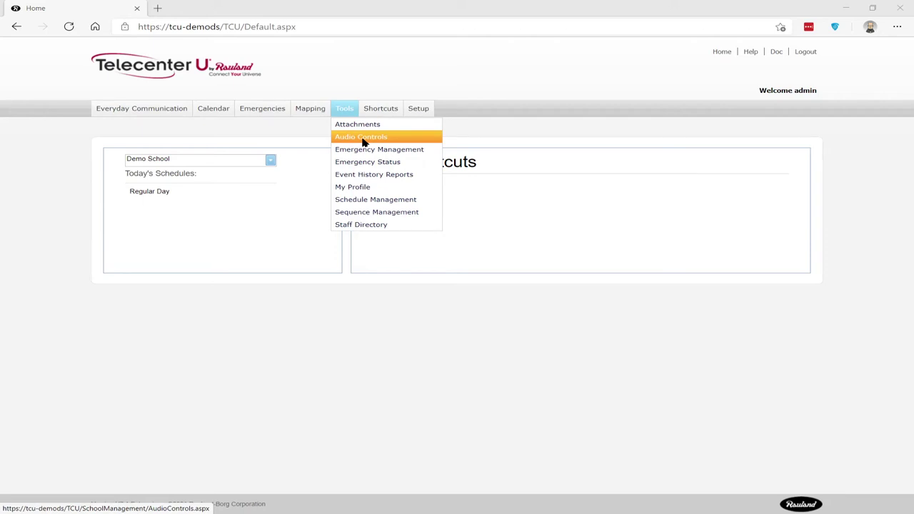
pyautogui.click(362, 141)
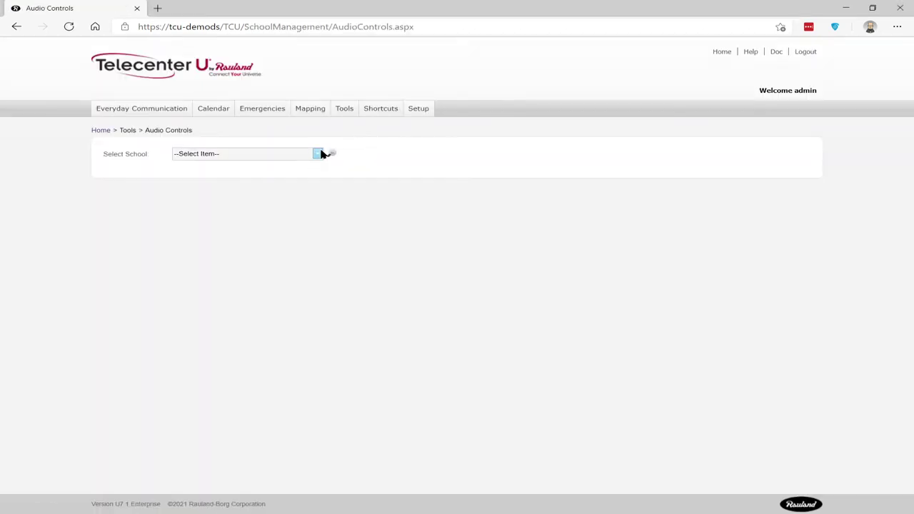
pyautogui.click(318, 153)
pyautogui.click(283, 180)
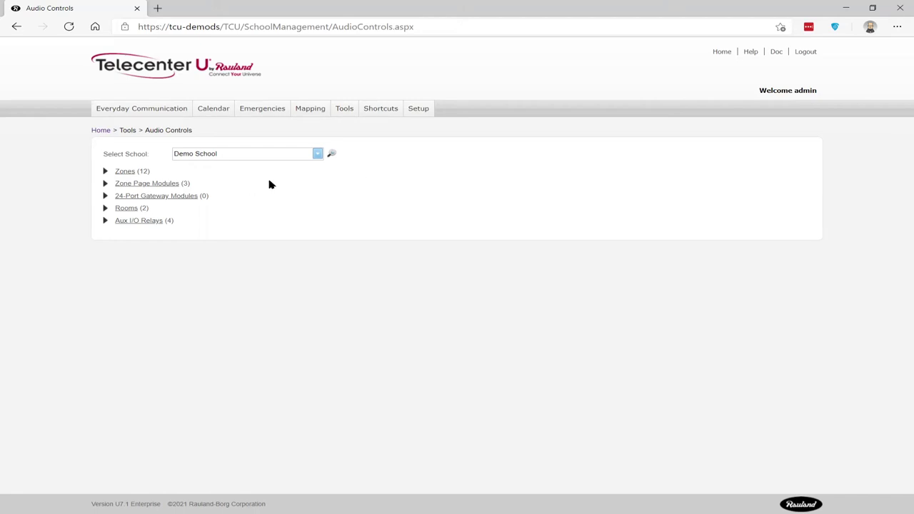
pyautogui.click(106, 208)
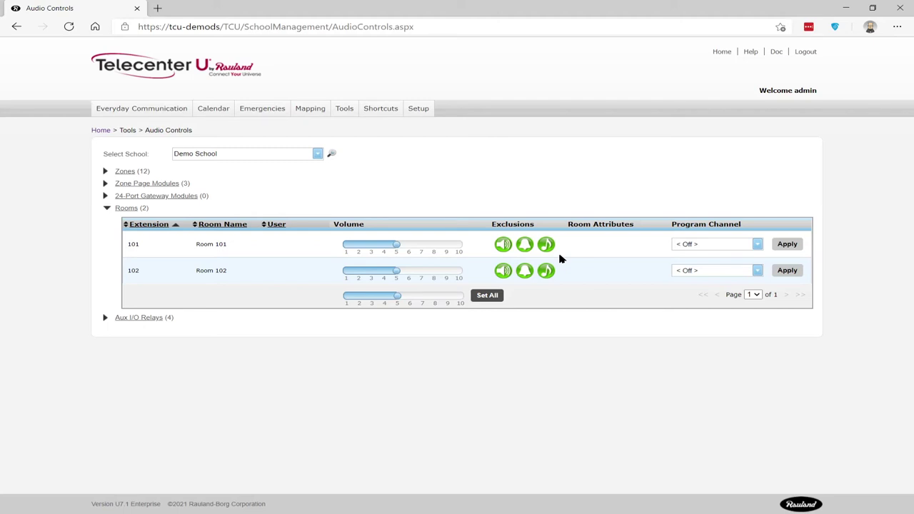
# - Turn on the speaker, bell and program exclusions for Room 102
pyautogui.click(502, 270)
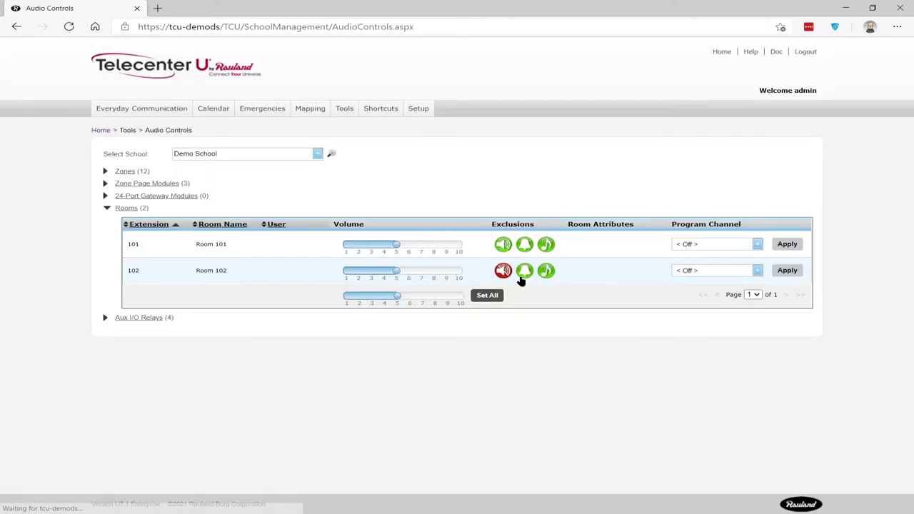
pyautogui.click(531, 277)
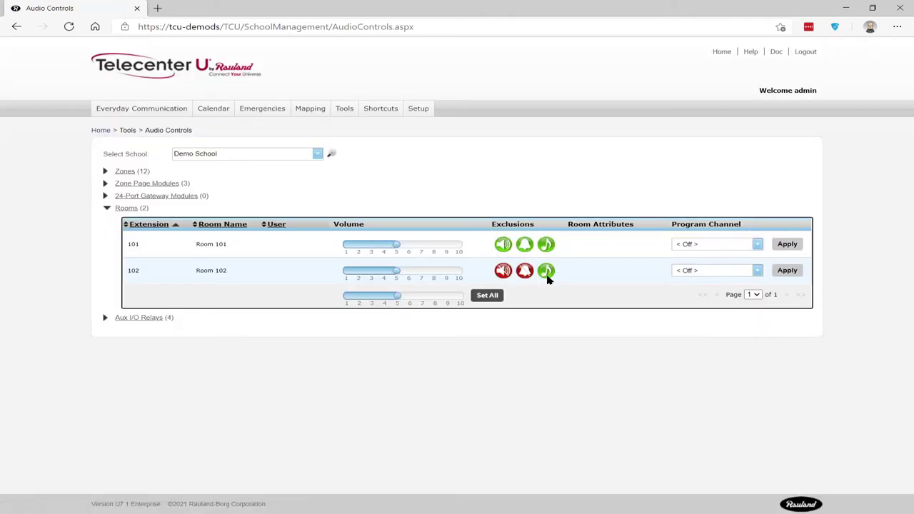
pyautogui.click(546, 277)
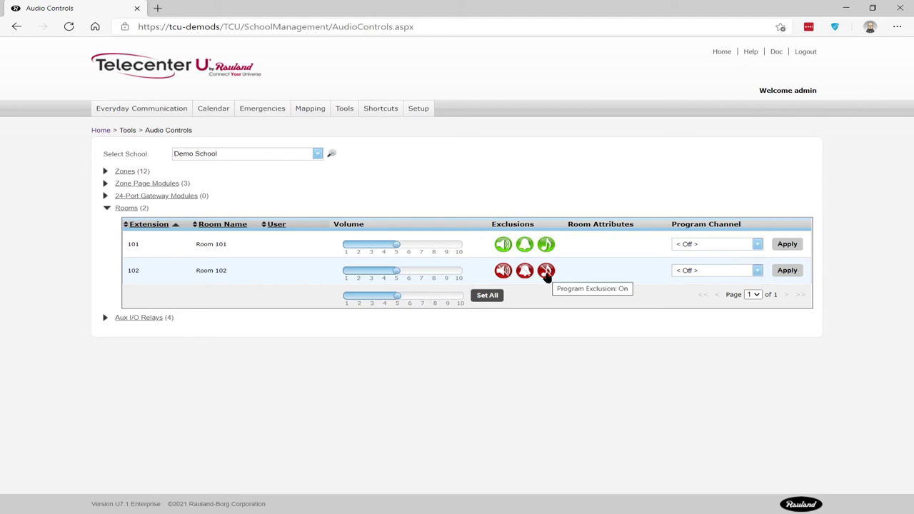
# - Turn the program, bell and speaker exclusions for Room 102 back off
pyautogui.click(546, 272)
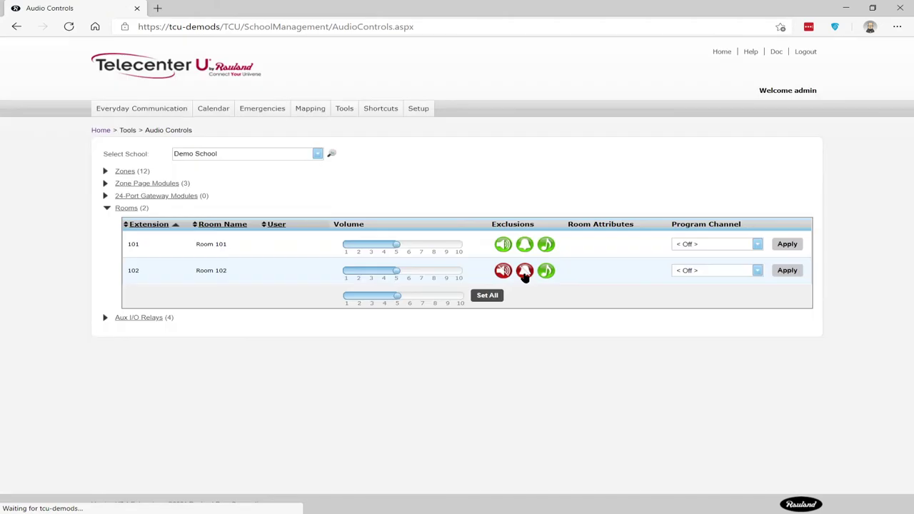
pyautogui.click(524, 272)
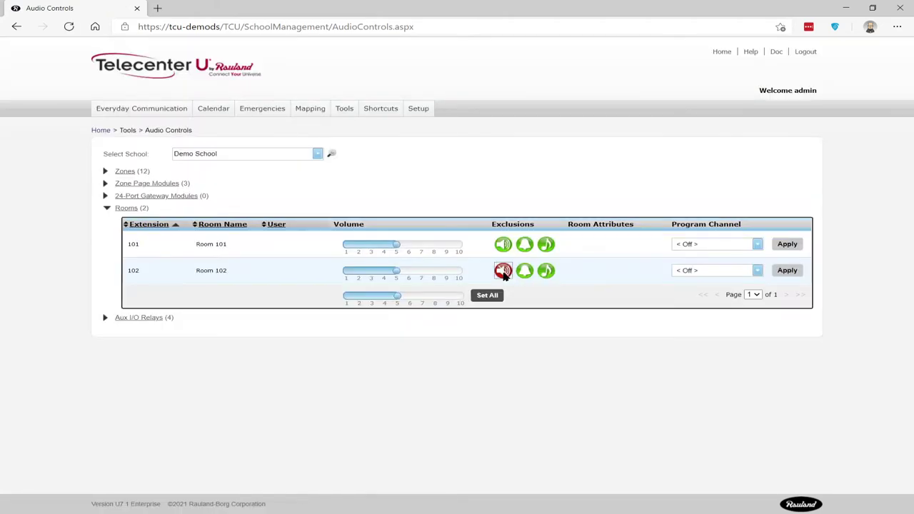
pyautogui.click(502, 272)
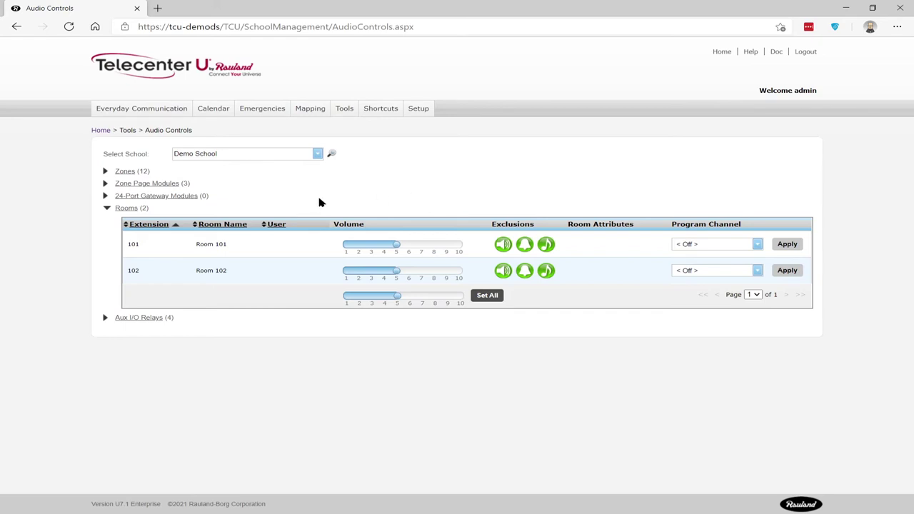
# - Open the Attachments page and look through the list of available message board and audio attachments
pyautogui.moveTo(339, 113)
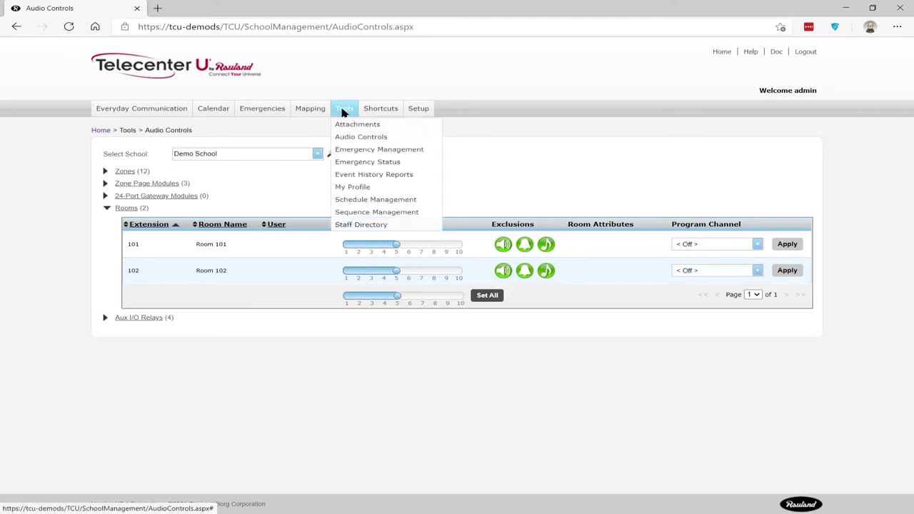
pyautogui.click(350, 126)
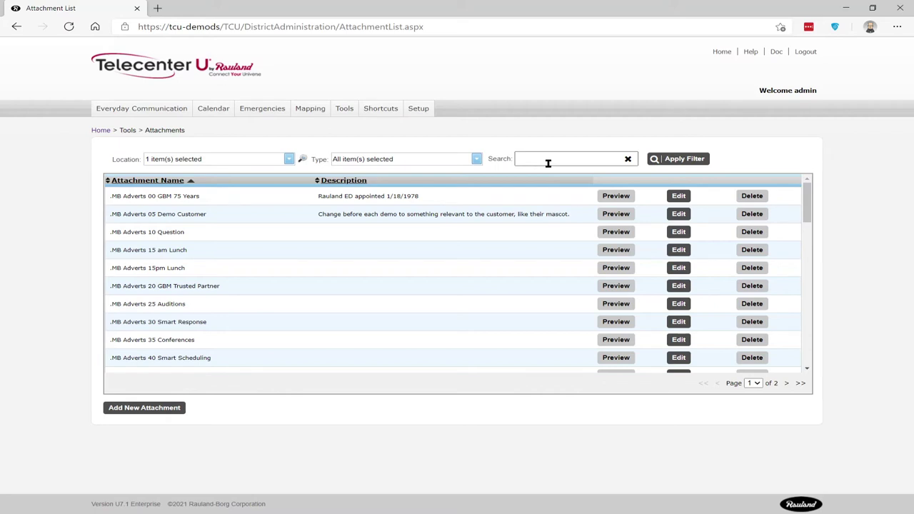
pyautogui.scroll(-10, 546, 267)
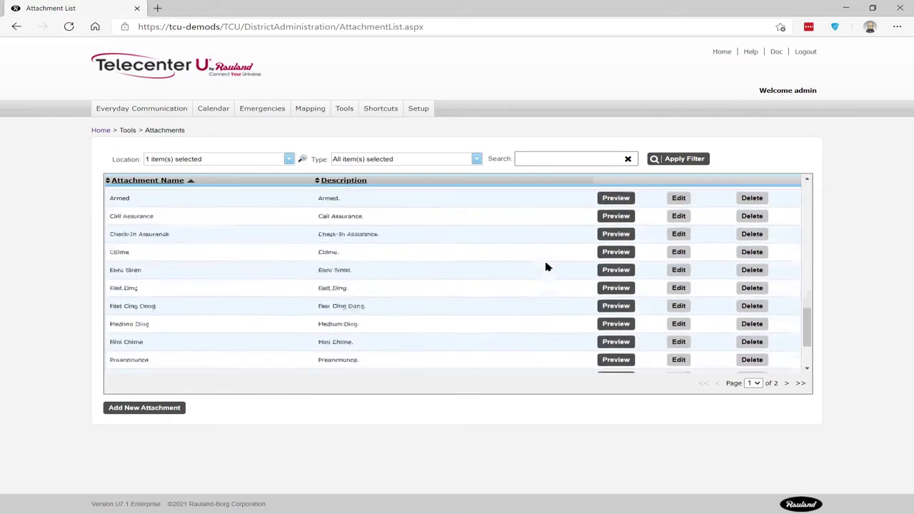
pyautogui.scroll(3, 492, 353)
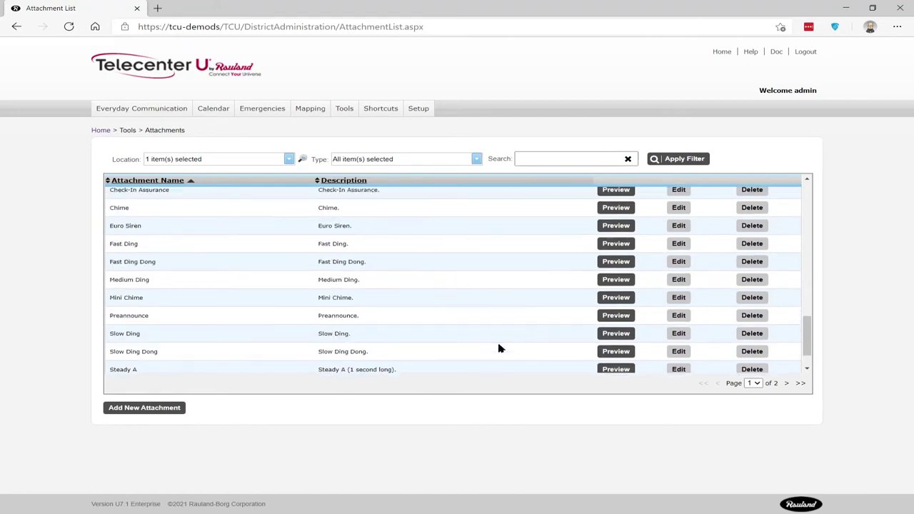
pyautogui.scroll(3, 501, 336)
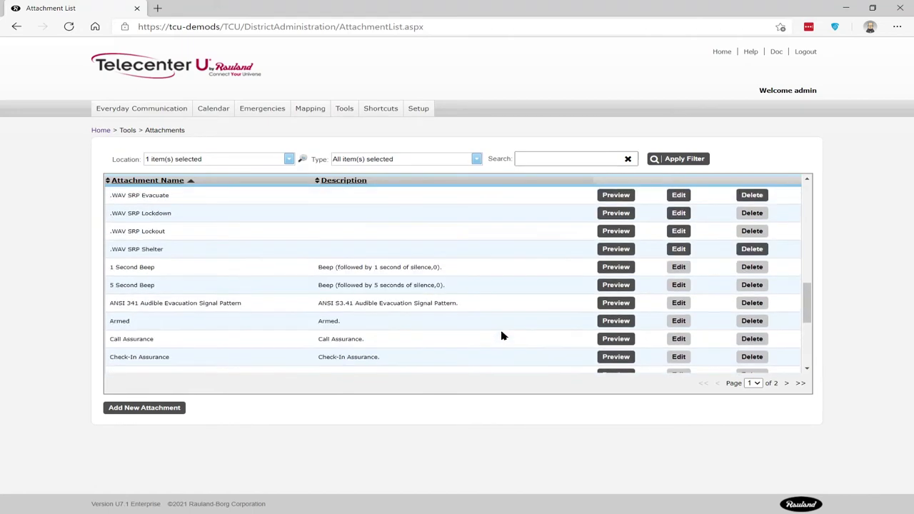
pyautogui.scroll(4, 501, 335)
pyautogui.scroll(6, 501, 336)
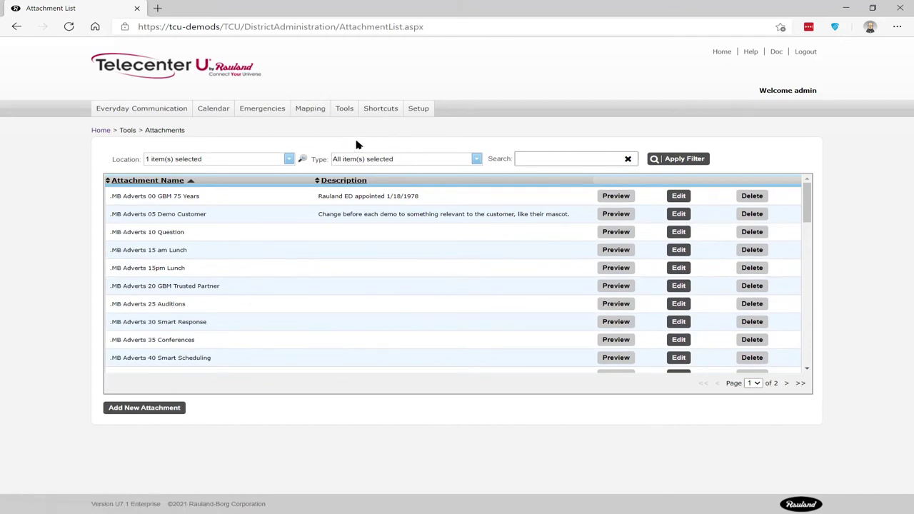
# - Open Emergency Management for Demo School, view the Fire Alarm emergency's events, and return to the school's emergency list
pyautogui.moveTo(349, 111)
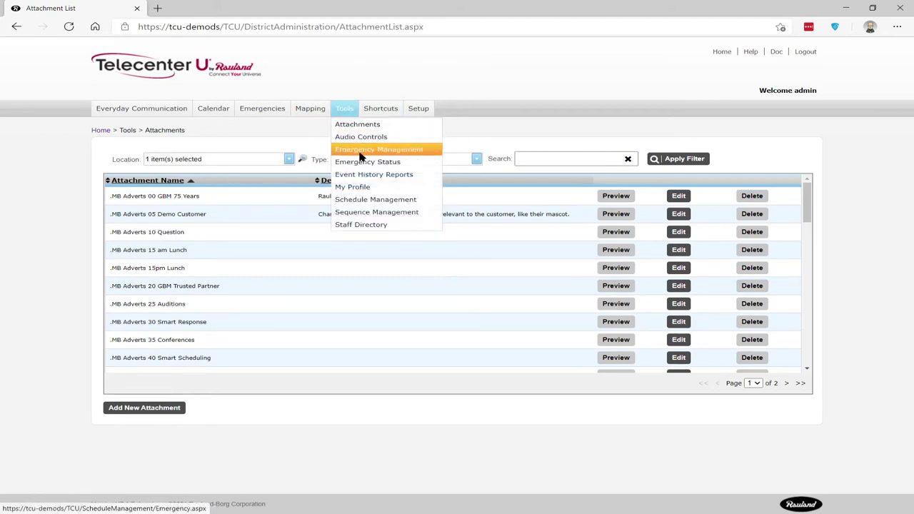
pyautogui.click(361, 151)
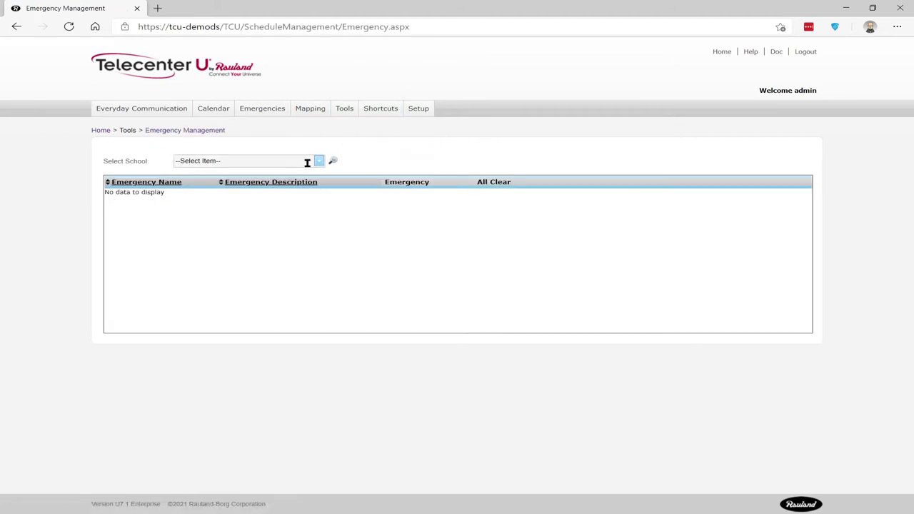
pyautogui.click(319, 163)
pyautogui.click(240, 188)
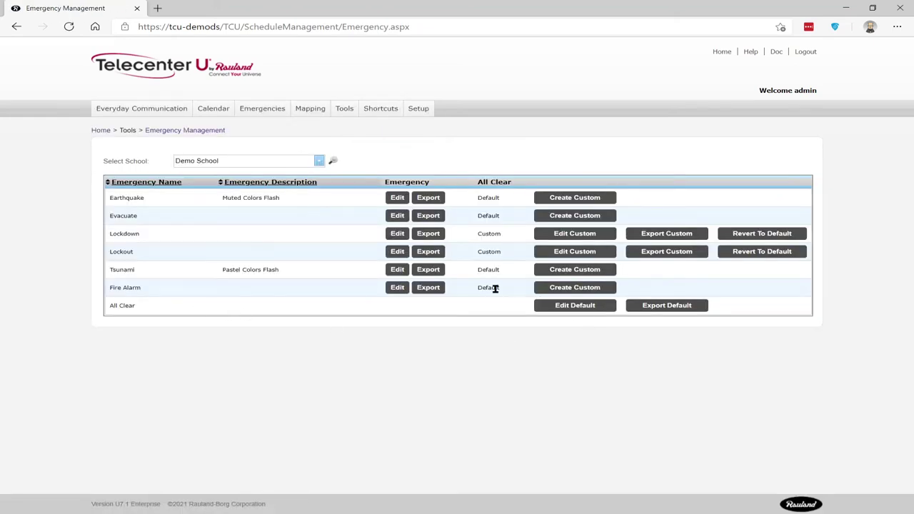
pyautogui.click(397, 288)
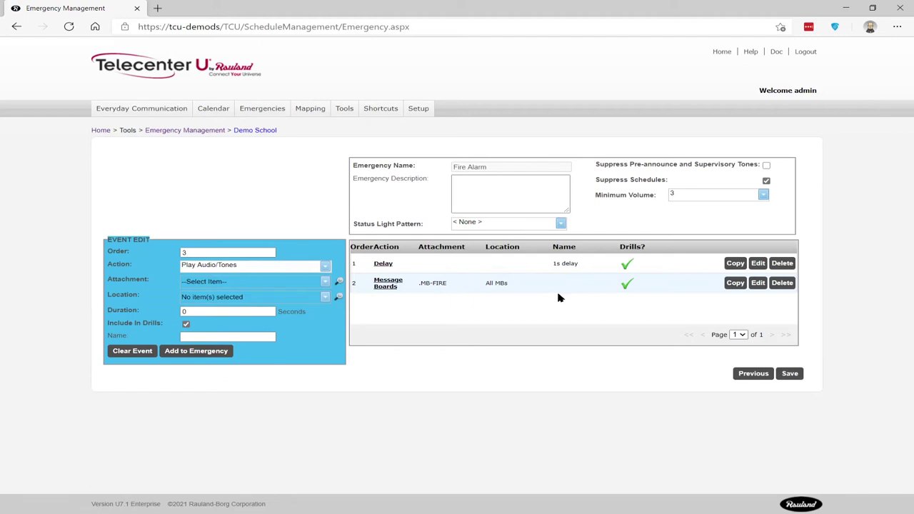
pyautogui.click(258, 131)
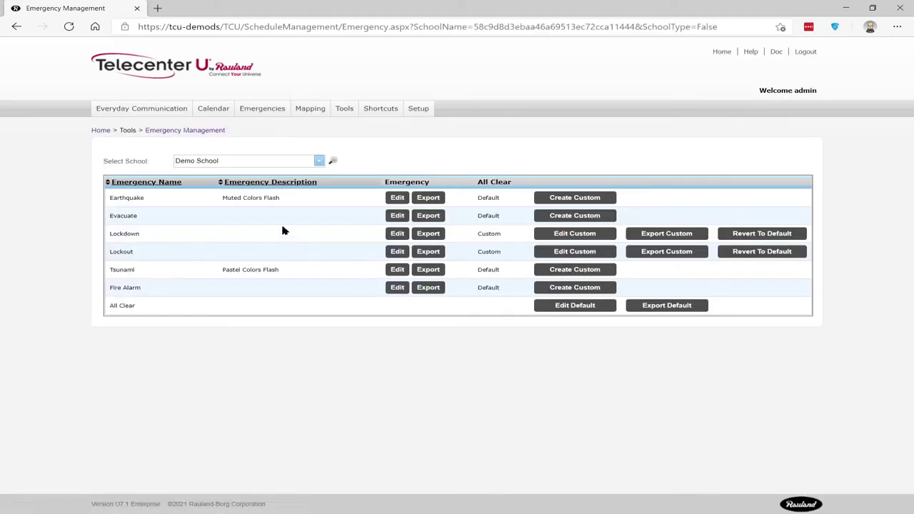
# - Open the Lockdown emergency and examine its event sequence, emergency priority and status light pattern
pyautogui.click(395, 235)
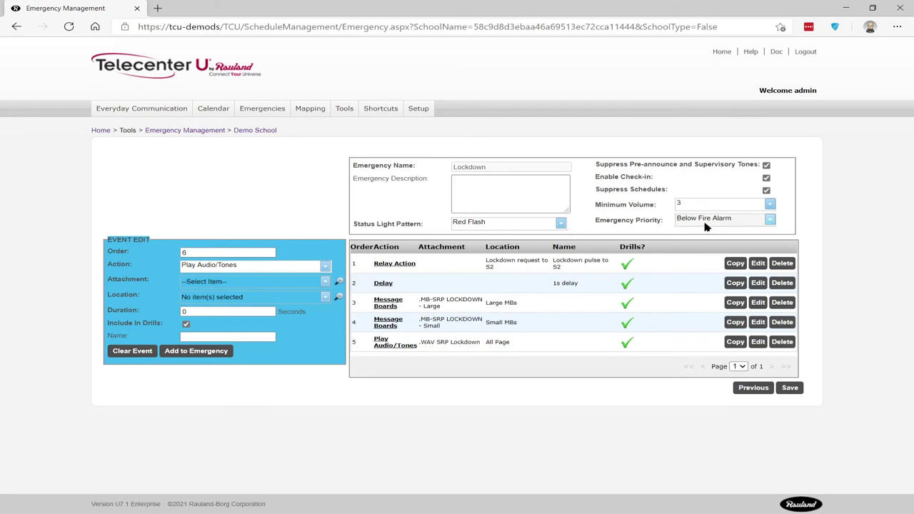
pyautogui.moveTo(747, 220)
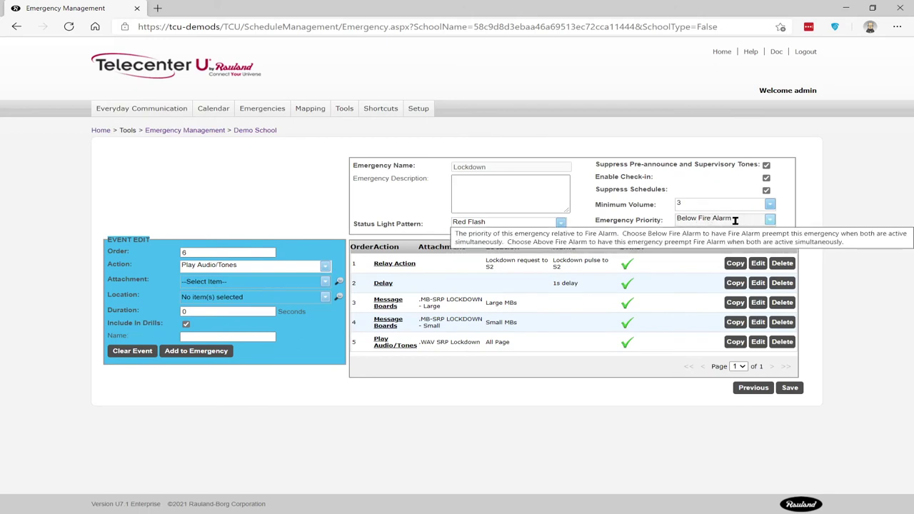
pyautogui.moveTo(479, 223)
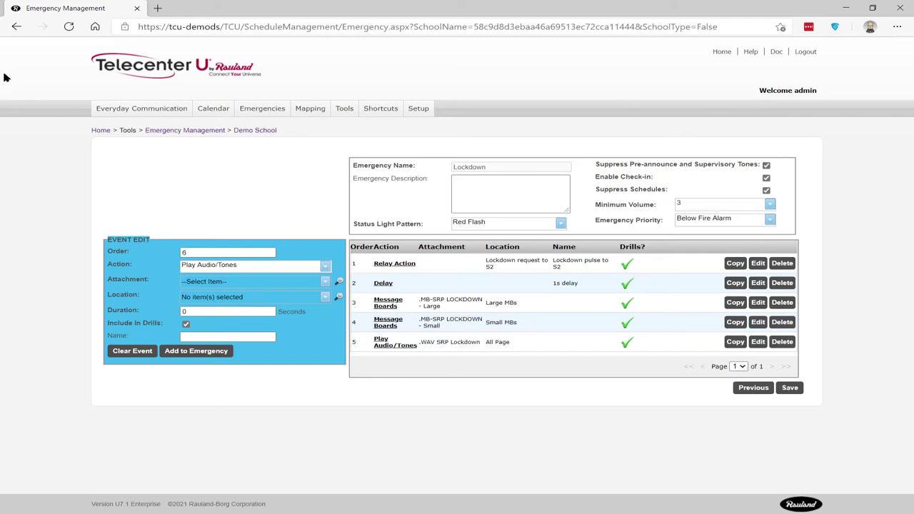
# - Open Demo School's Regular Day schedule for editing in Schedule Management, accepting the calendar assignment notice
pyautogui.moveTo(303, 117)
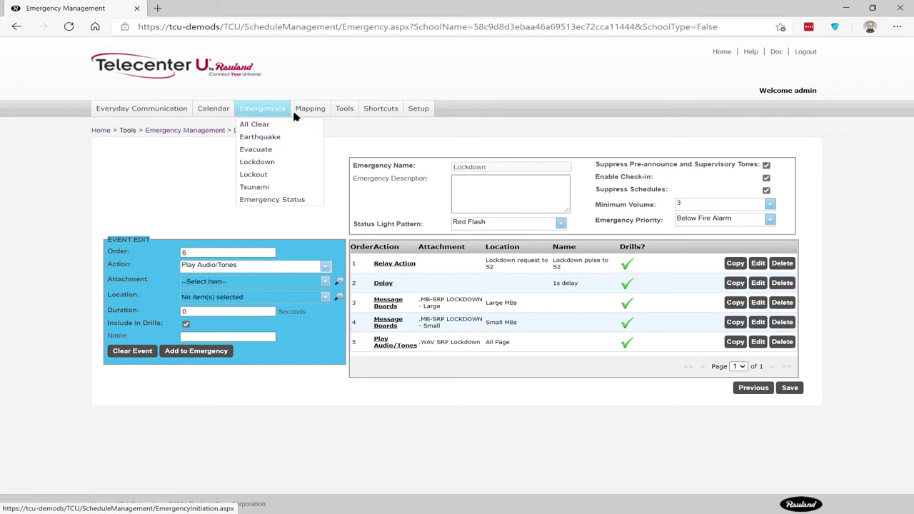
pyautogui.moveTo(345, 113)
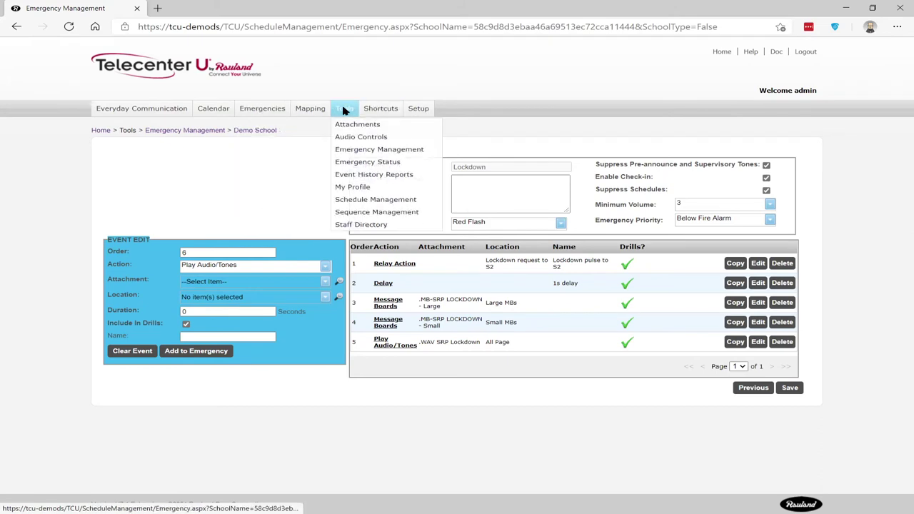
pyautogui.click(377, 202)
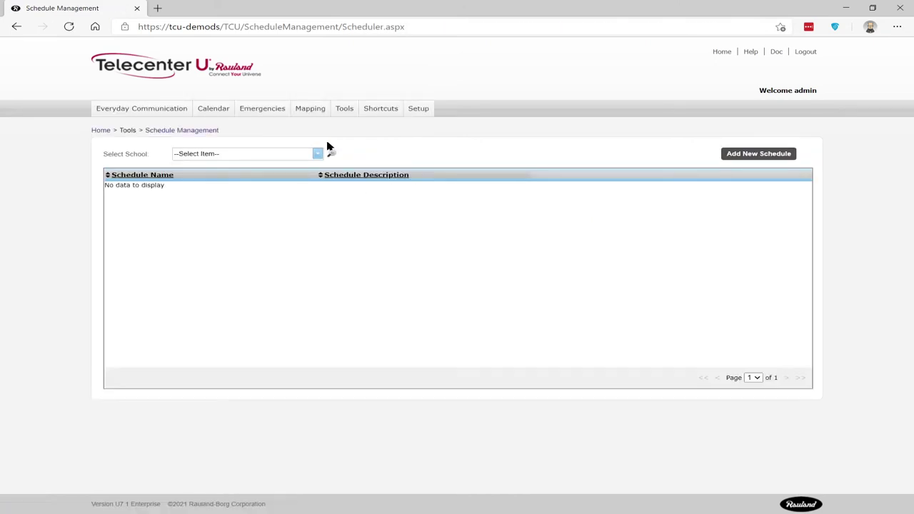
pyautogui.click(318, 153)
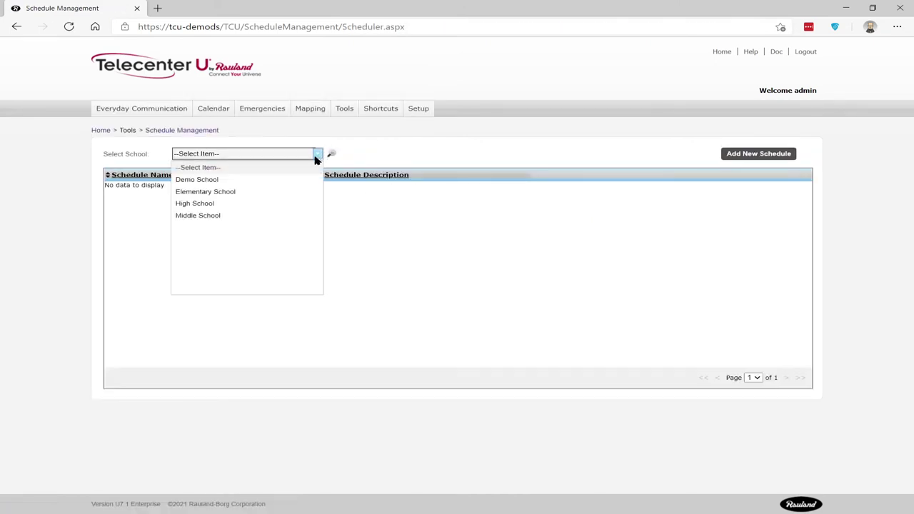
pyautogui.click(225, 185)
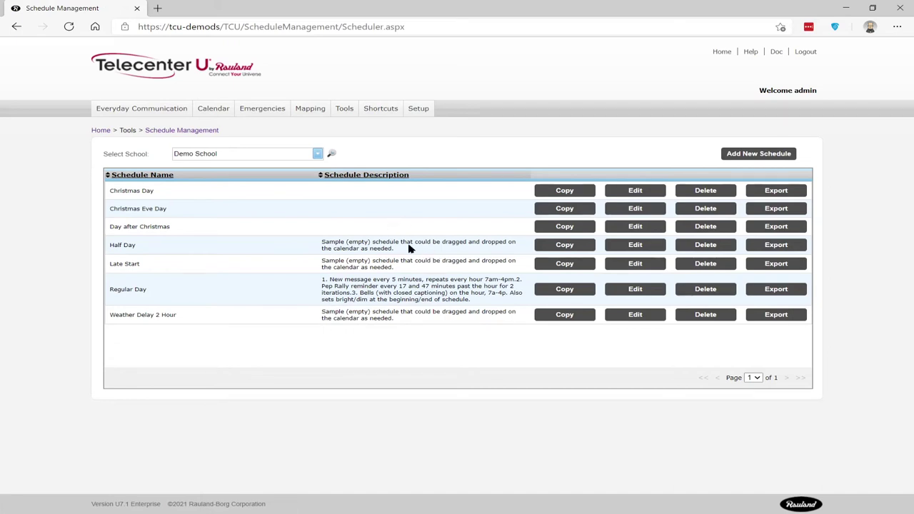
pyautogui.click(635, 288)
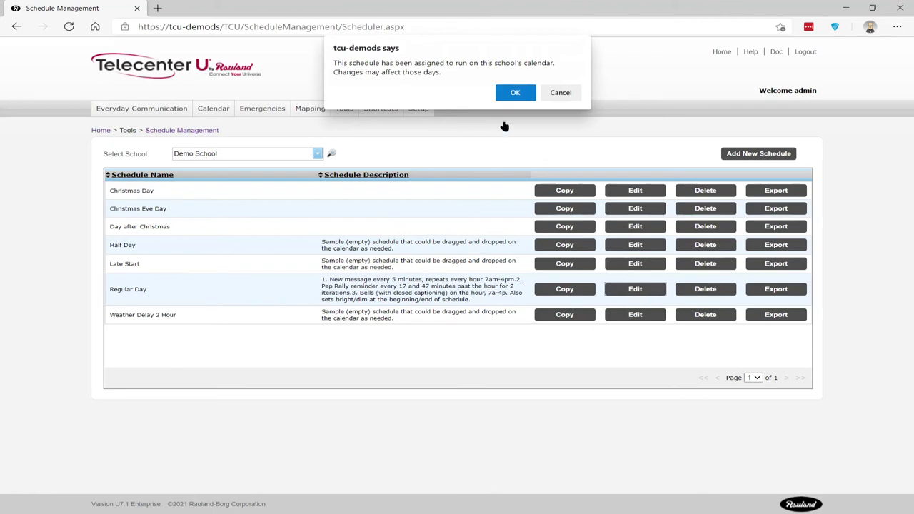
pyautogui.click(520, 93)
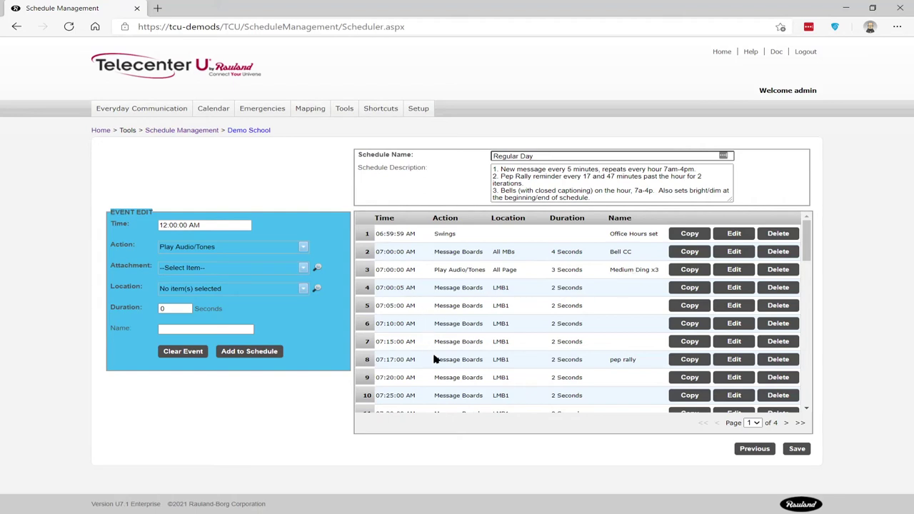
# - Review the Regular Day schedule's events on the first page and through the end of the last page
pyautogui.click(806, 406)
pyautogui.moveTo(811, 237); pyautogui.dragTo(807, 386)
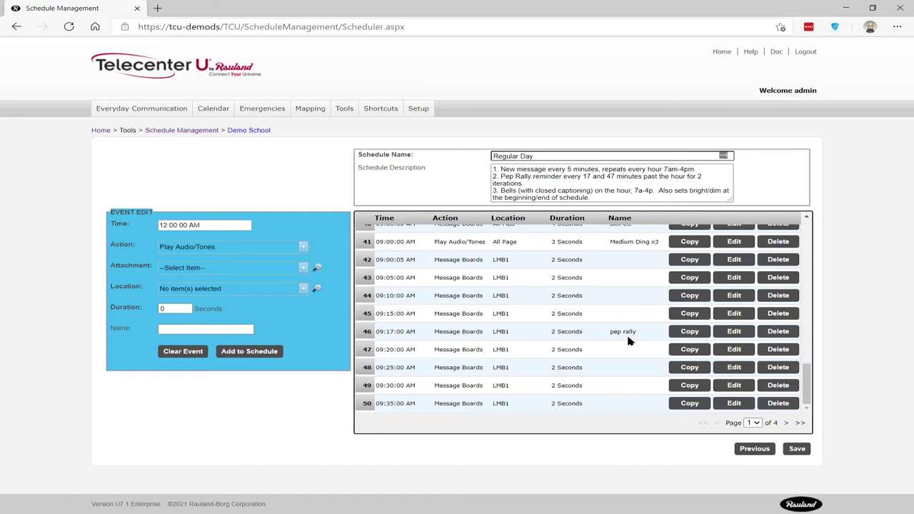
pyautogui.click(800, 423)
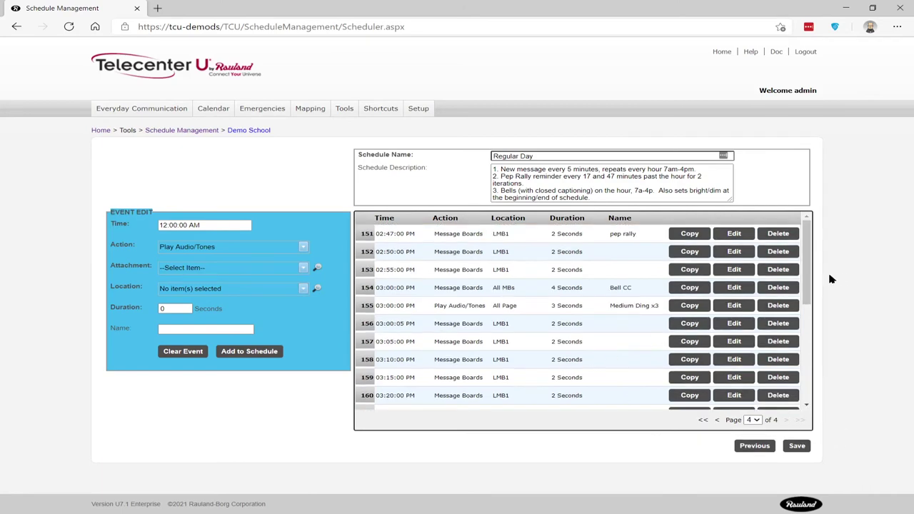
pyautogui.moveTo(810, 275); pyautogui.dragTo(804, 387)
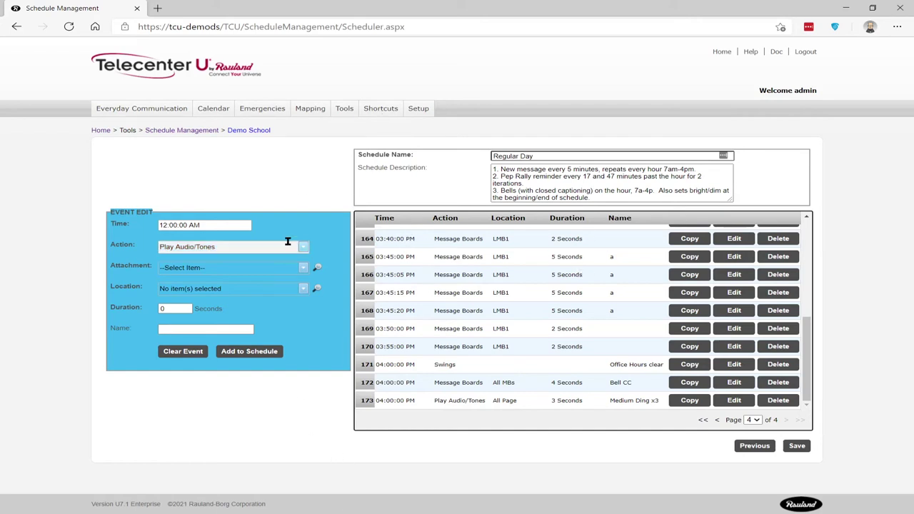
# - Open the schedule calendar for Demo School
pyautogui.click(213, 108)
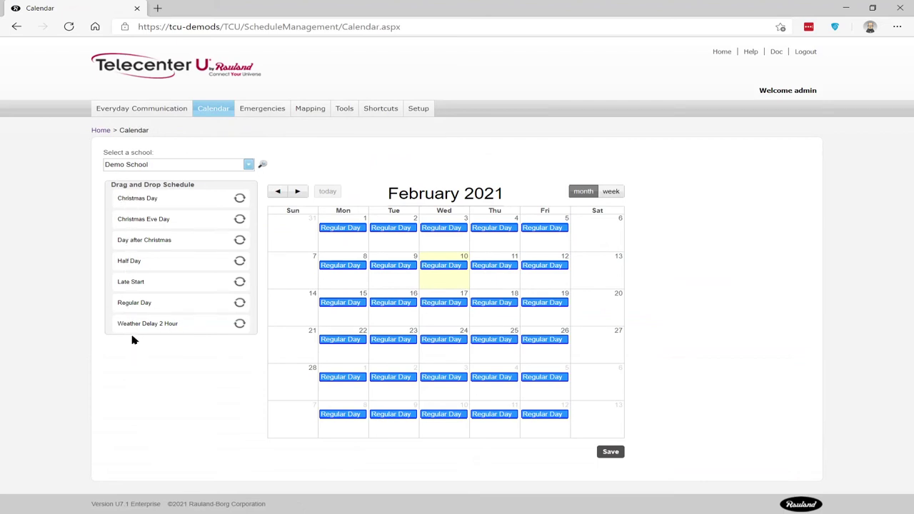
# - Try a weekly Regular Day recurrence on Monday, Tuesday, Thursday and Friday ending by 02/24/2021, and cancel the recurrence pattern
pyautogui.click(239, 303)
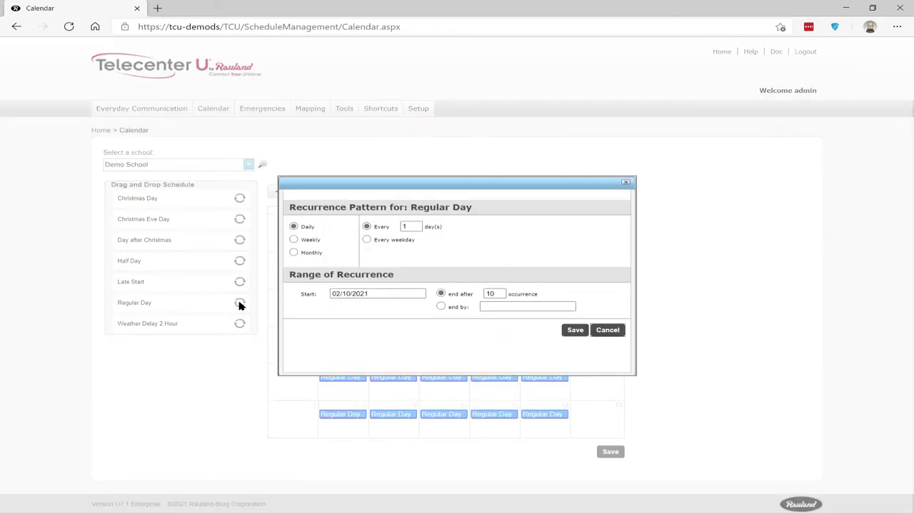
pyautogui.click(295, 240)
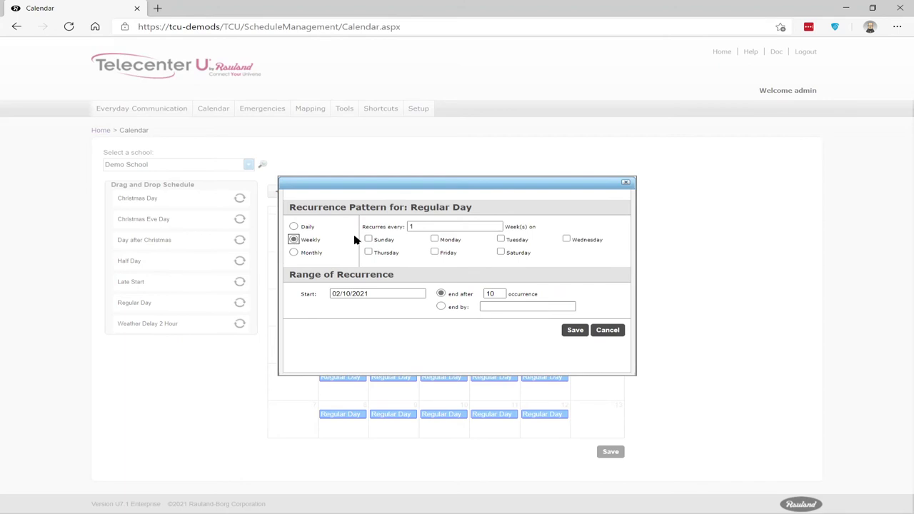
pyautogui.click(436, 239)
pyautogui.click(501, 240)
pyautogui.click(435, 252)
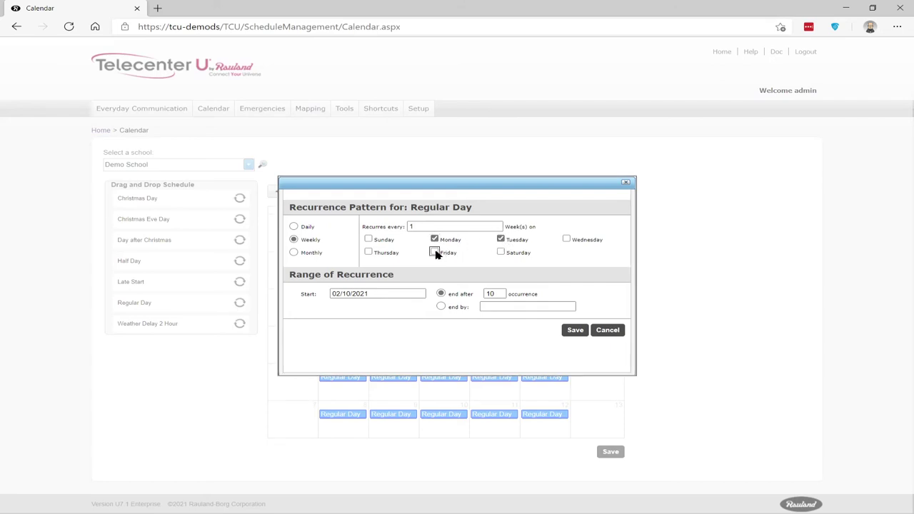
pyautogui.click(367, 252)
pyautogui.click(441, 307)
pyautogui.click(500, 305)
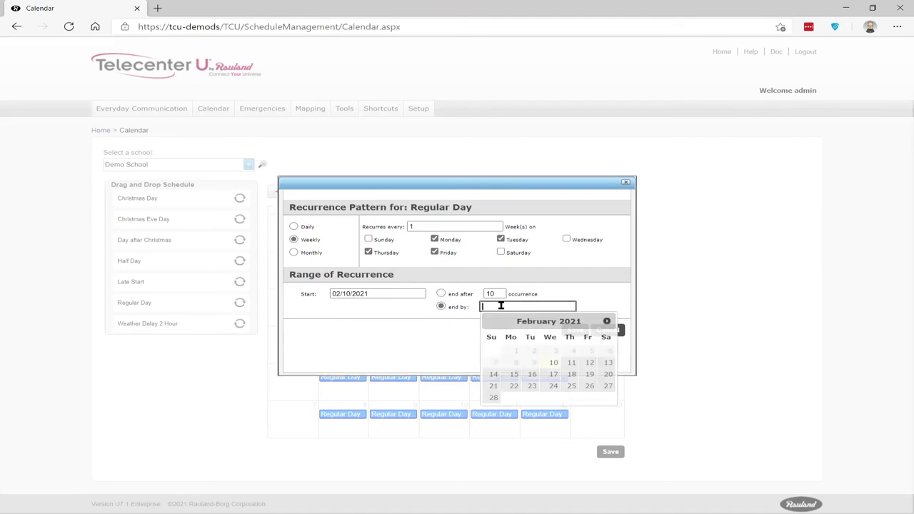
pyautogui.click(550, 386)
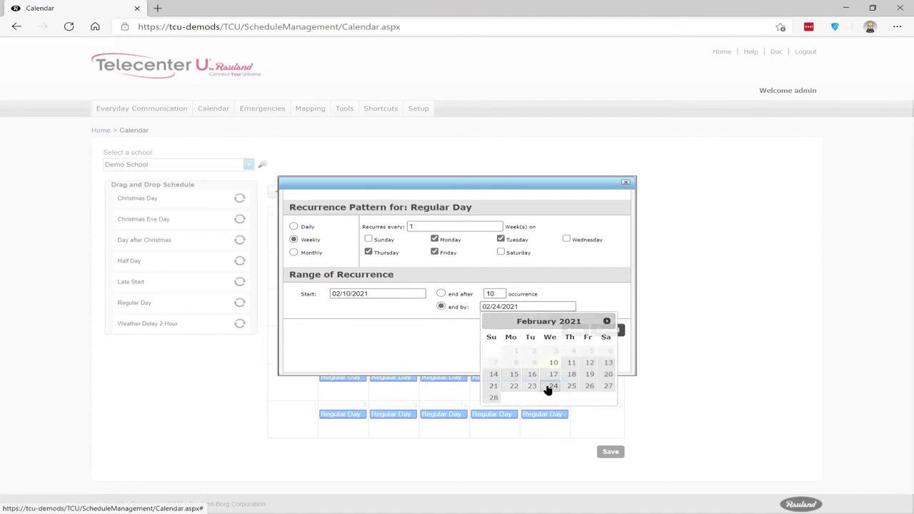
pyautogui.click(607, 330)
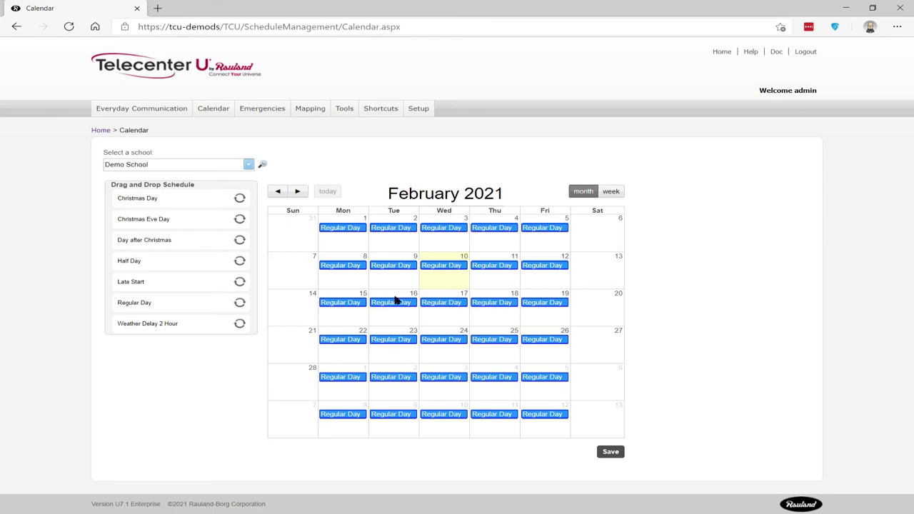
pyautogui.click(354, 304)
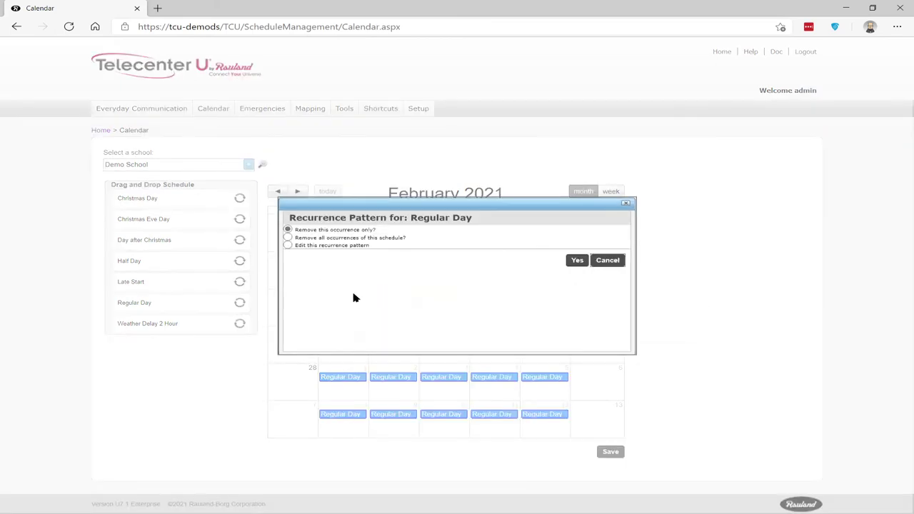
pyautogui.click(577, 259)
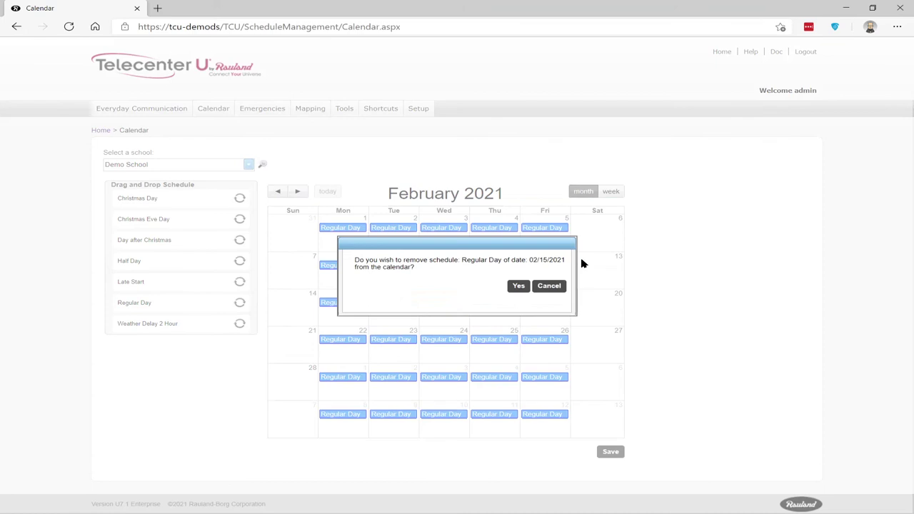
pyautogui.click(514, 287)
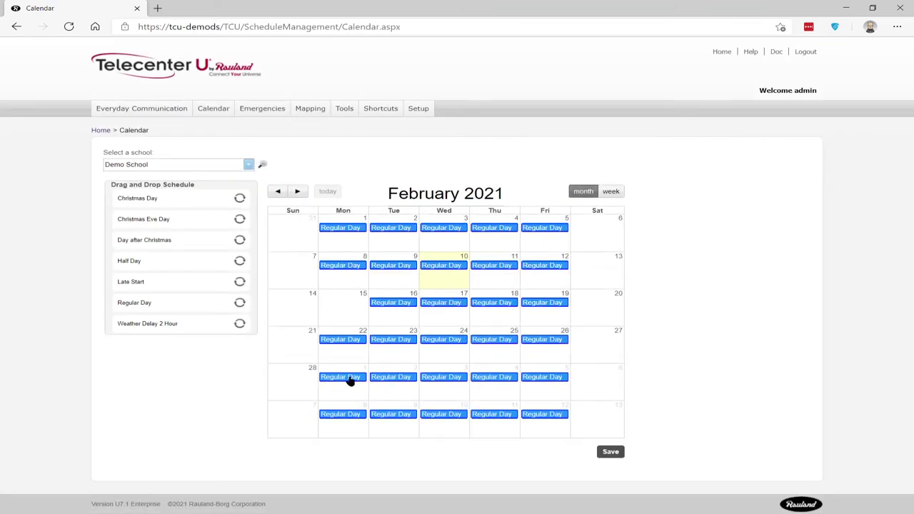
pyautogui.click(350, 378)
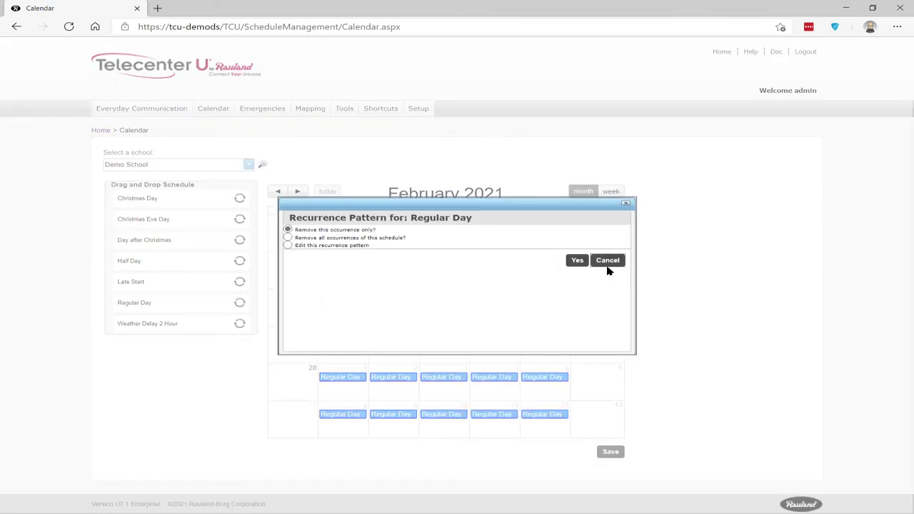
pyautogui.click(577, 259)
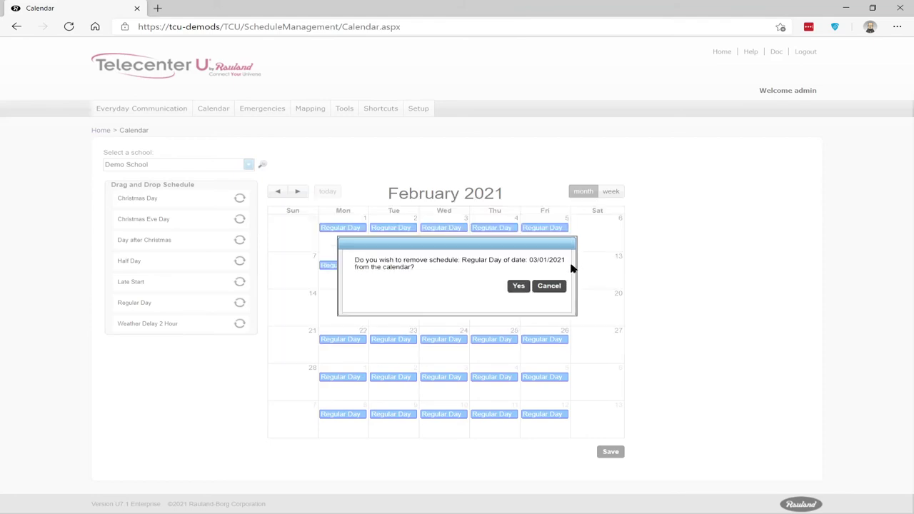
pyautogui.click(518, 285)
pyautogui.click(391, 378)
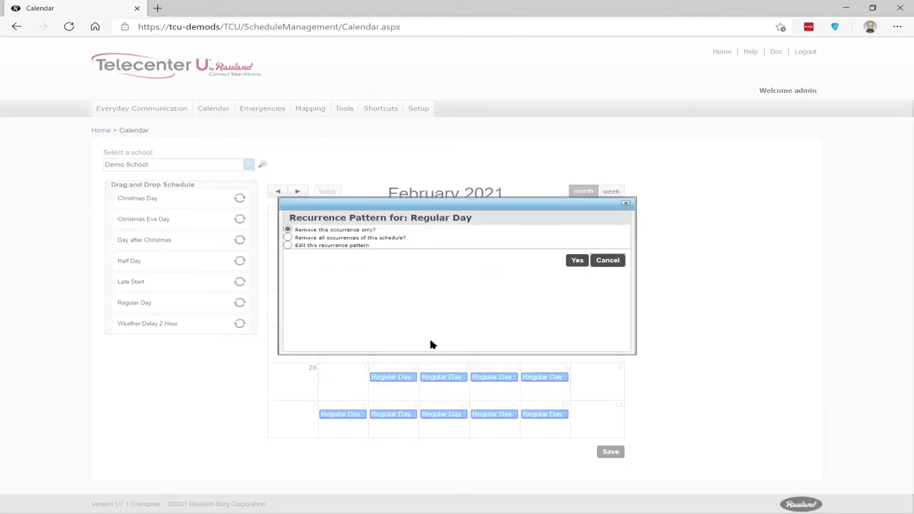
pyautogui.click(576, 261)
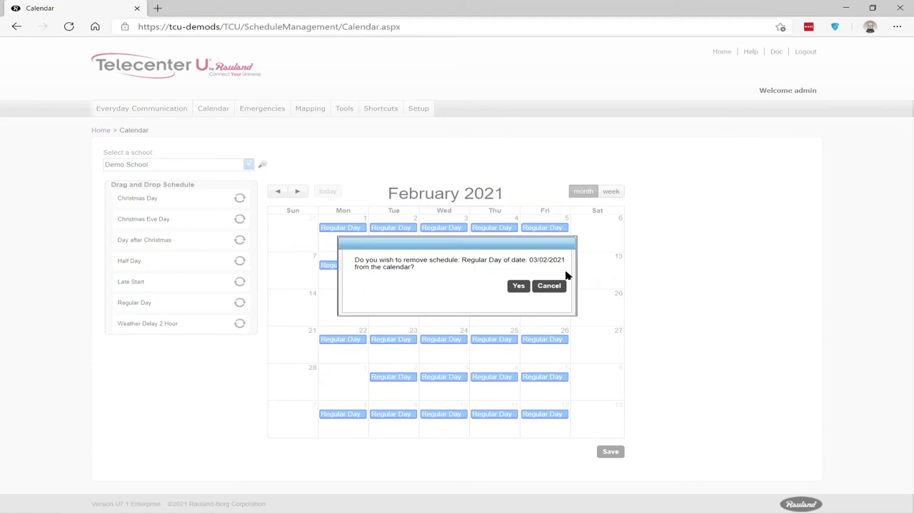
pyautogui.click(518, 285)
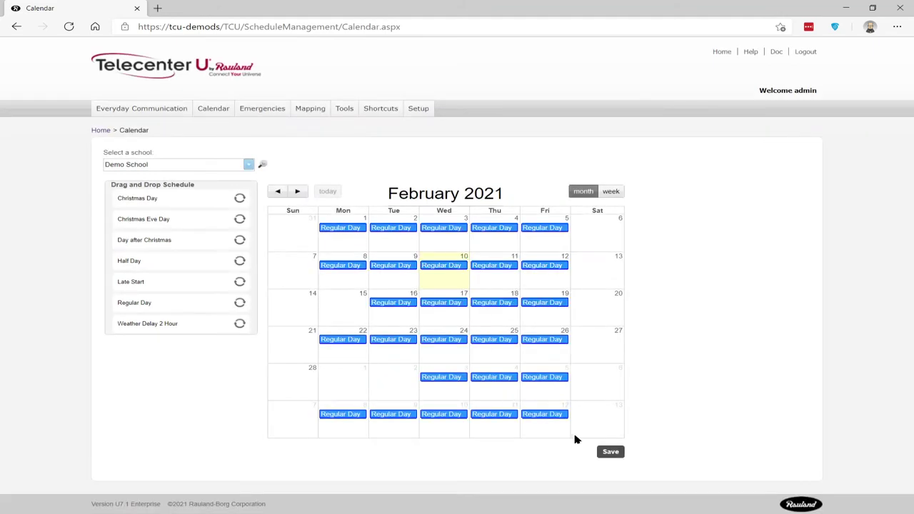
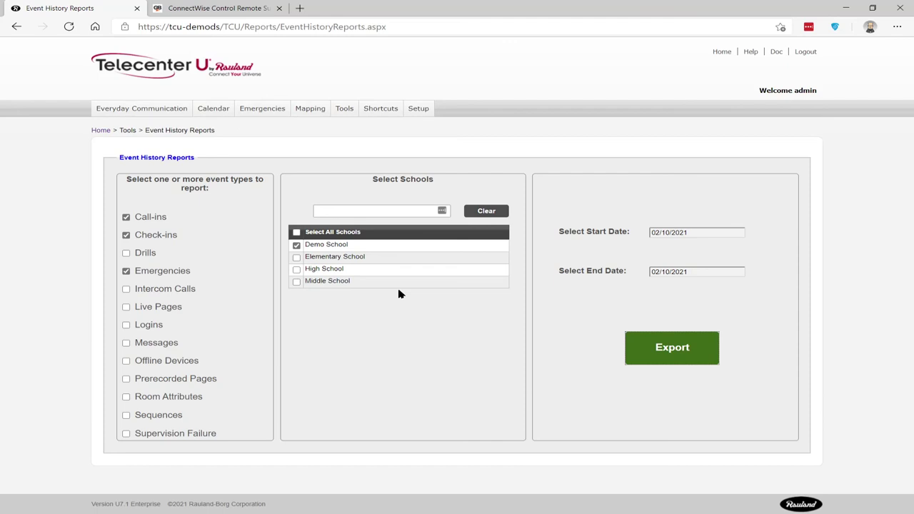
# - Export Demo School's event history report of call-ins, check-ins and emergencies for 02/10/2021
pyautogui.moveTo(345, 111)
pyautogui.click(296, 244)
pyautogui.click(672, 347)
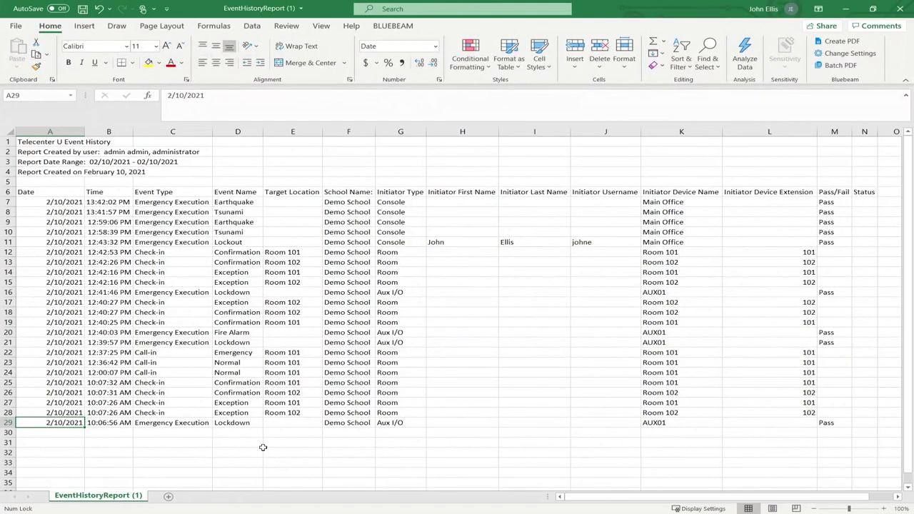
# - Examine the time, event name, school and initiator type of the report's earliest Lockdown entry in Excel
pyautogui.click(112, 424)
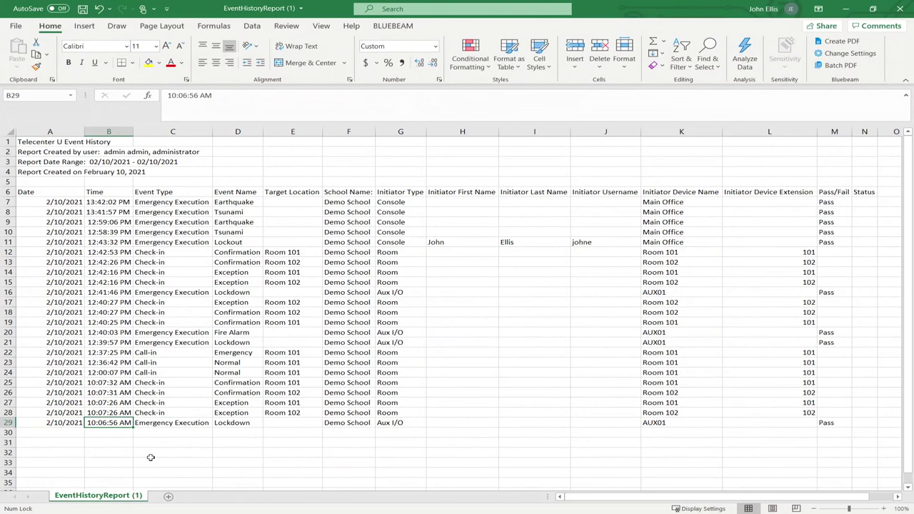
pyautogui.click(241, 423)
pyautogui.click(356, 421)
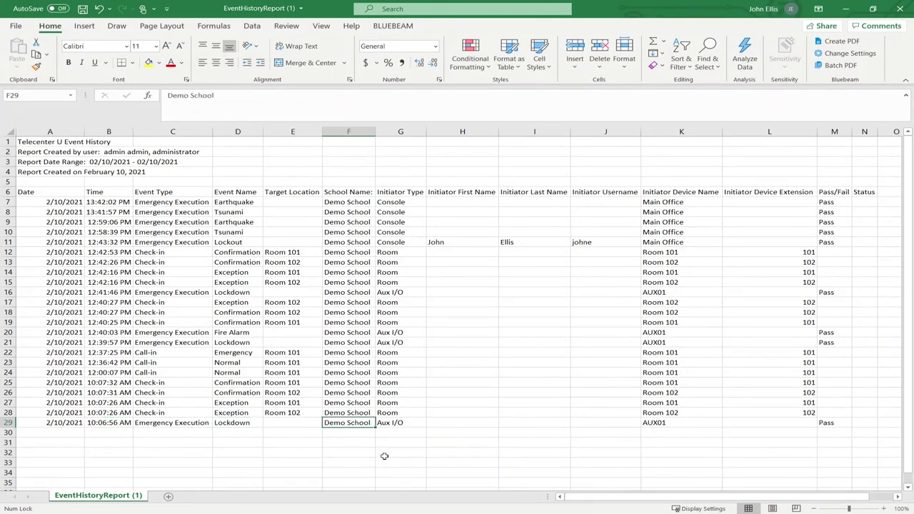
pyautogui.click(405, 422)
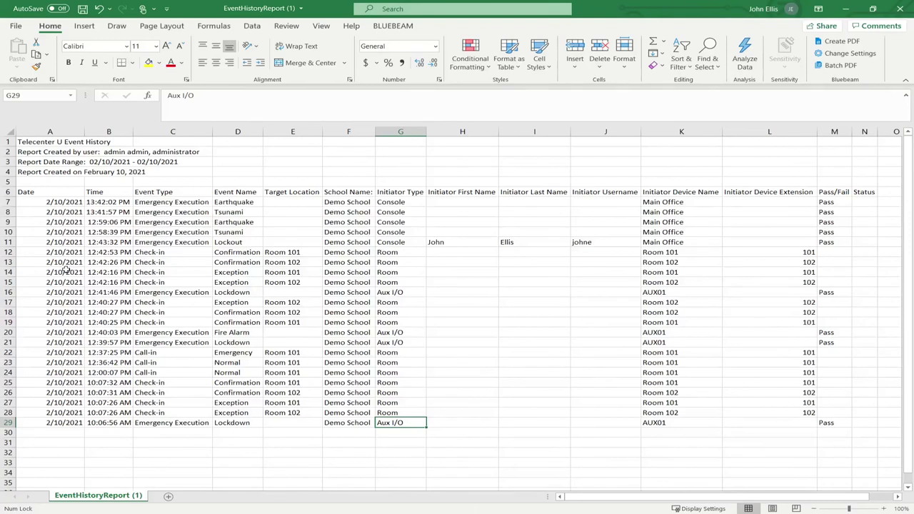
# - Examine the report's second-latest Lockdown sequence, from row 16 up to the Earthquake entry in row 9, and close the report without saving
pyautogui.click(6, 292)
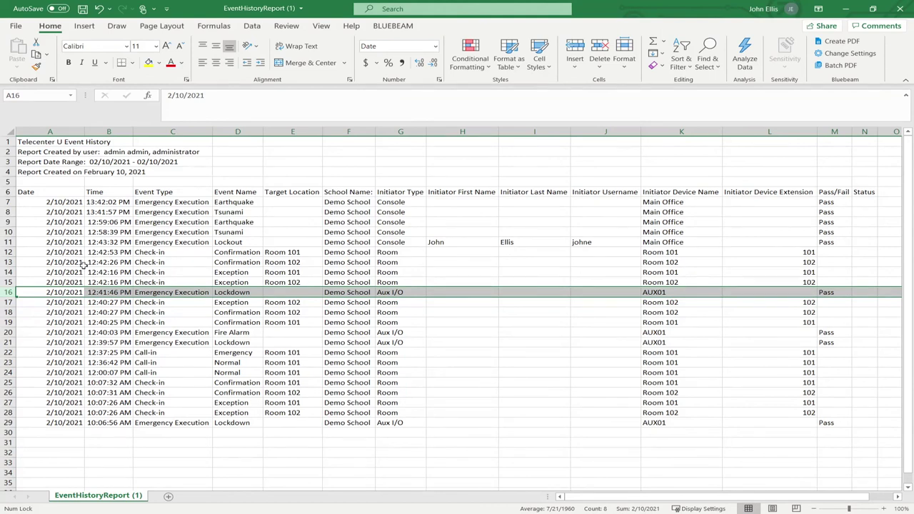
pyautogui.click(88, 252)
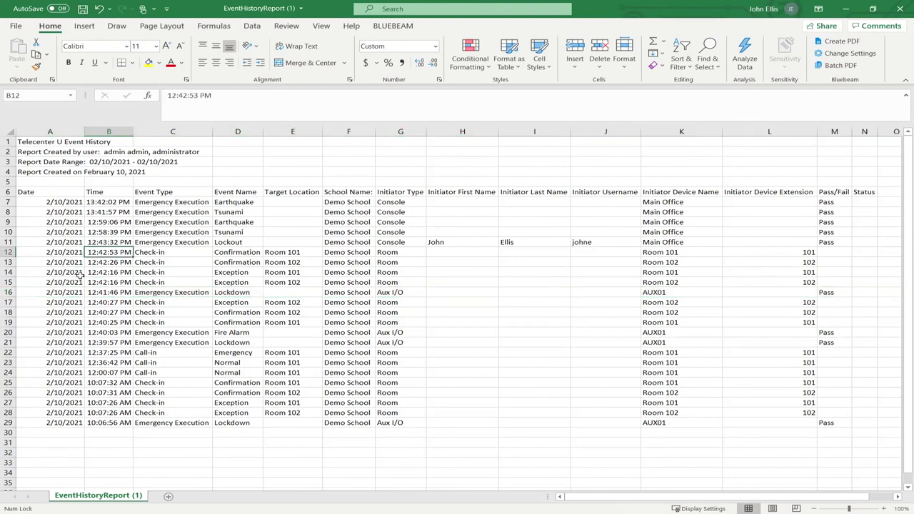
pyautogui.click(103, 243)
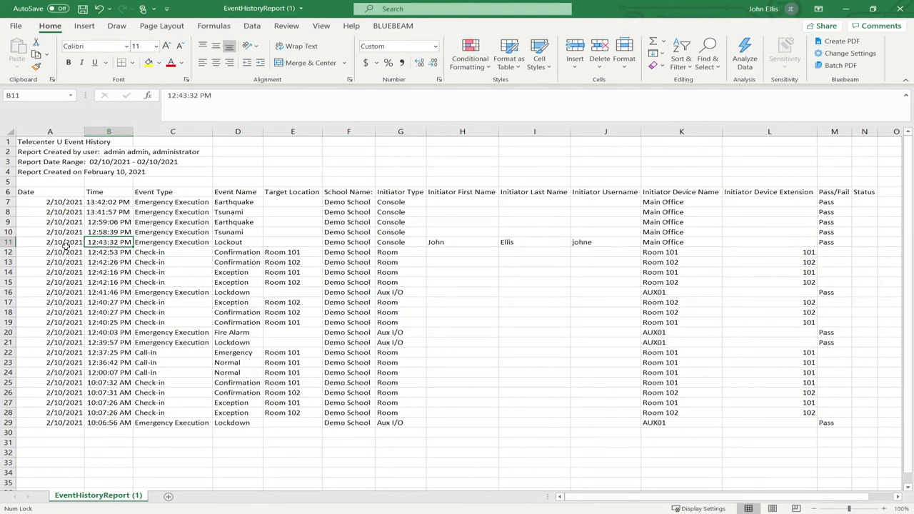
pyautogui.click(106, 230)
pyautogui.click(110, 222)
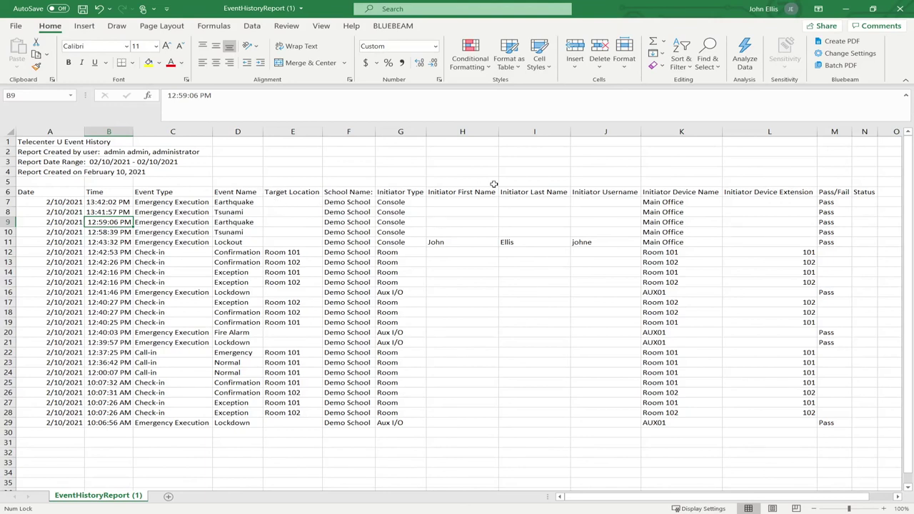
pyautogui.click(899, 8)
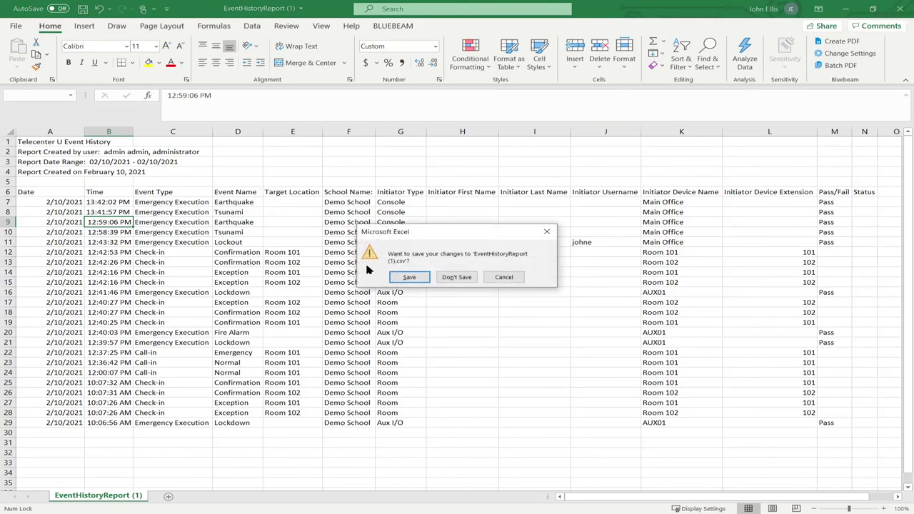
pyautogui.click(456, 277)
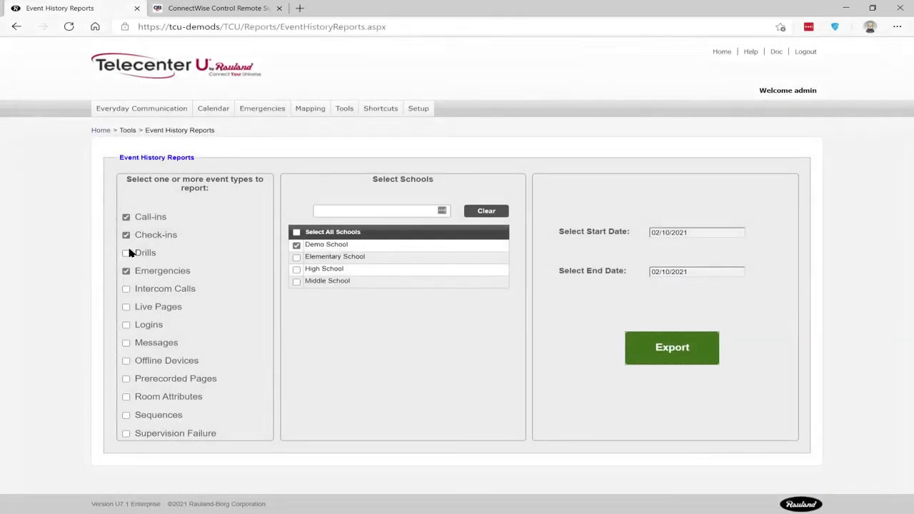
pyautogui.click(127, 254)
pyautogui.click(126, 271)
pyautogui.click(127, 235)
pyautogui.click(127, 217)
pyautogui.click(127, 236)
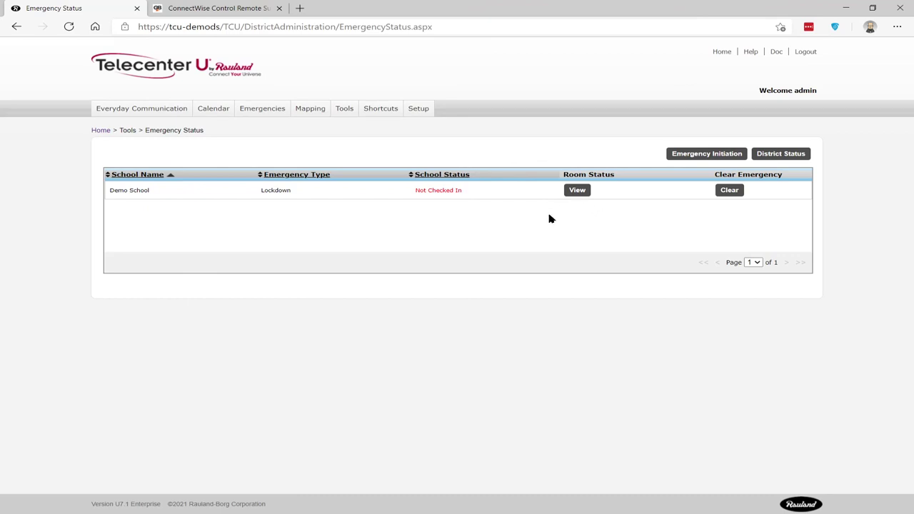
# - Check twice which Demo School rooms have not checked in for the active Lockdown, and refresh the emergency status page
pyautogui.click(577, 191)
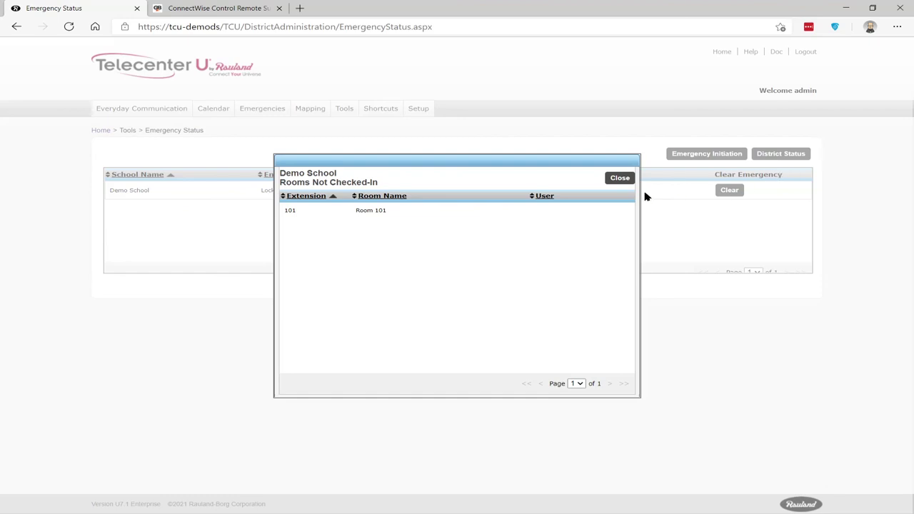
pyautogui.click(617, 180)
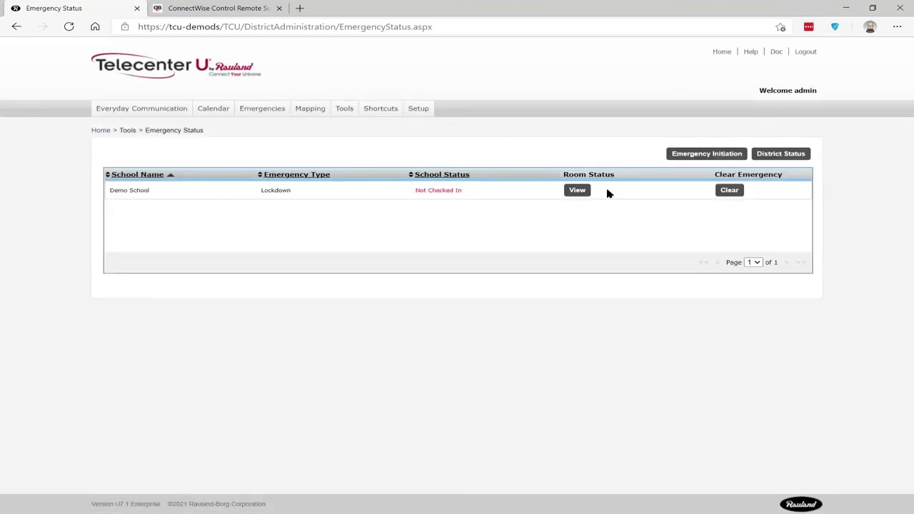
pyautogui.click(577, 190)
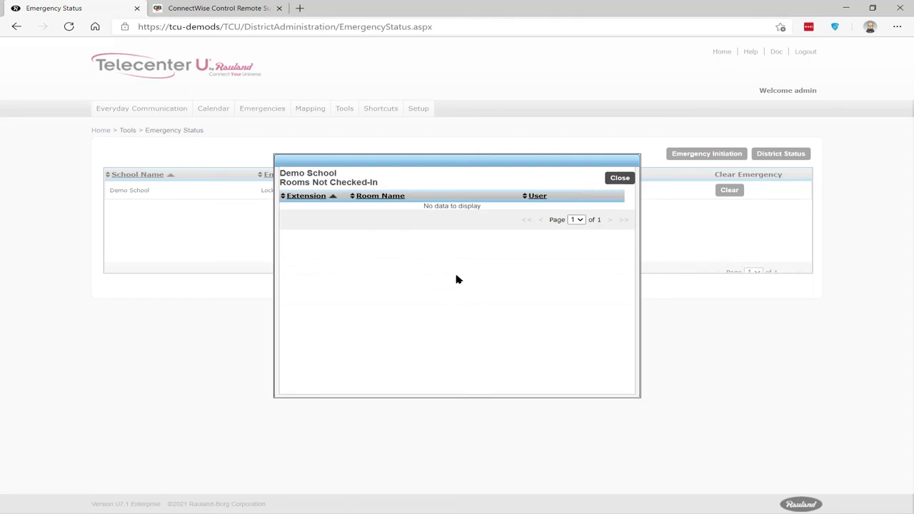
pyautogui.click(618, 179)
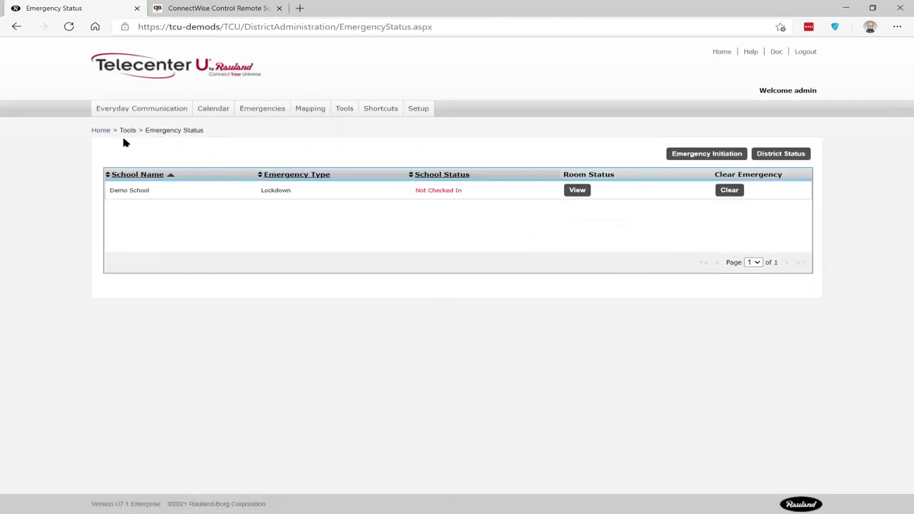
pyautogui.click(66, 28)
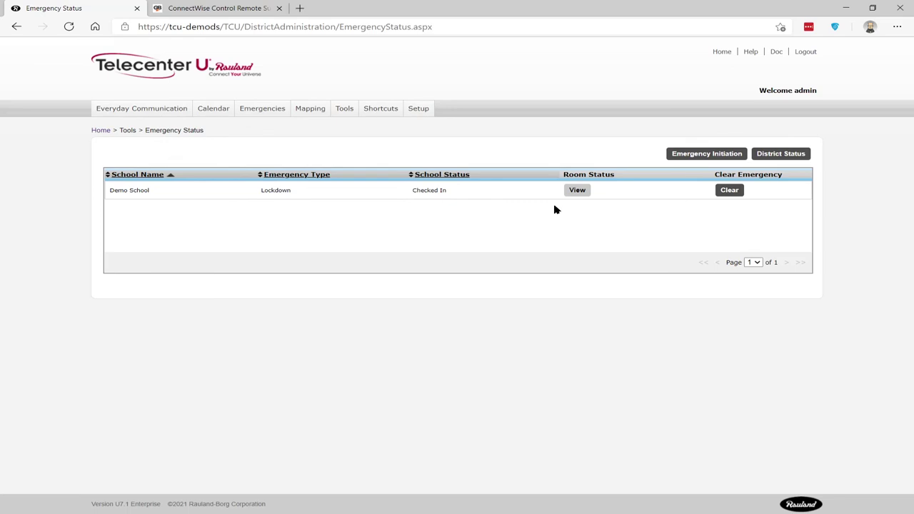
# - Clear Demo School's active Lockdown by initiating the Emergency All Clear, and dismiss the resulting notice
pyautogui.click(729, 191)
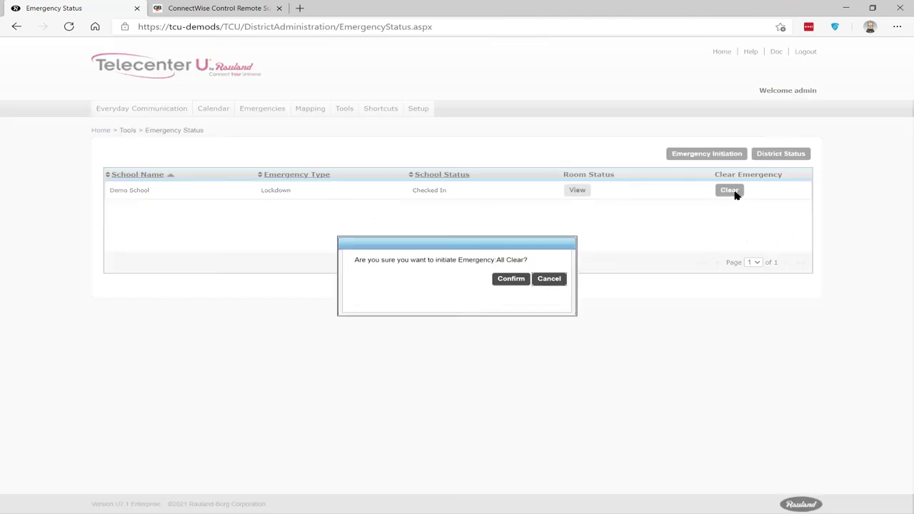
pyautogui.click(510, 278)
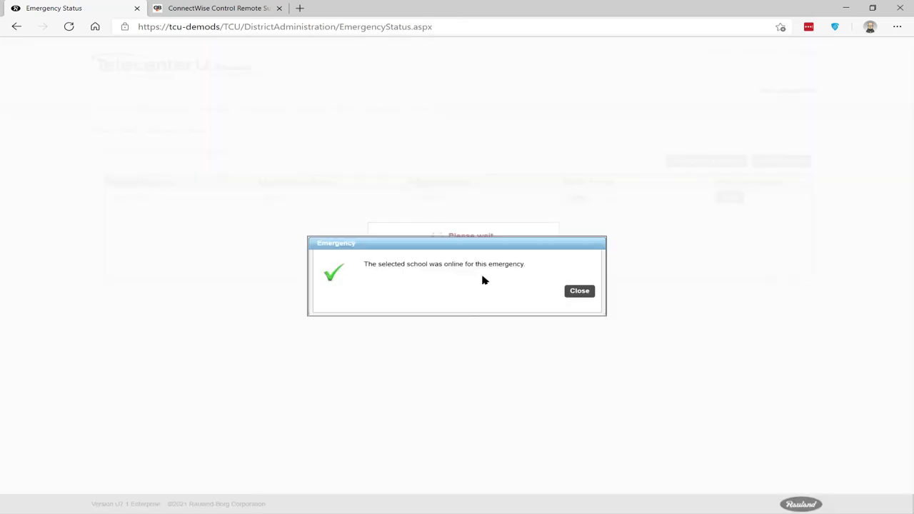
pyautogui.click(580, 291)
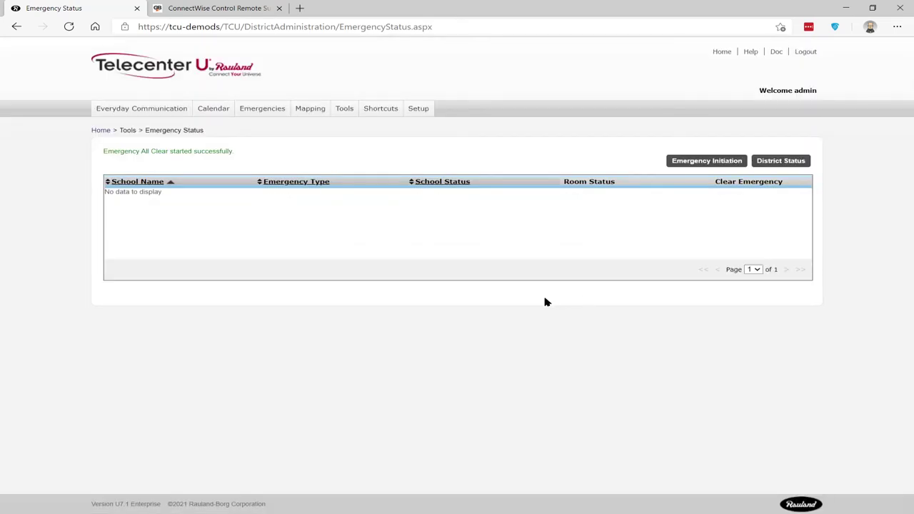